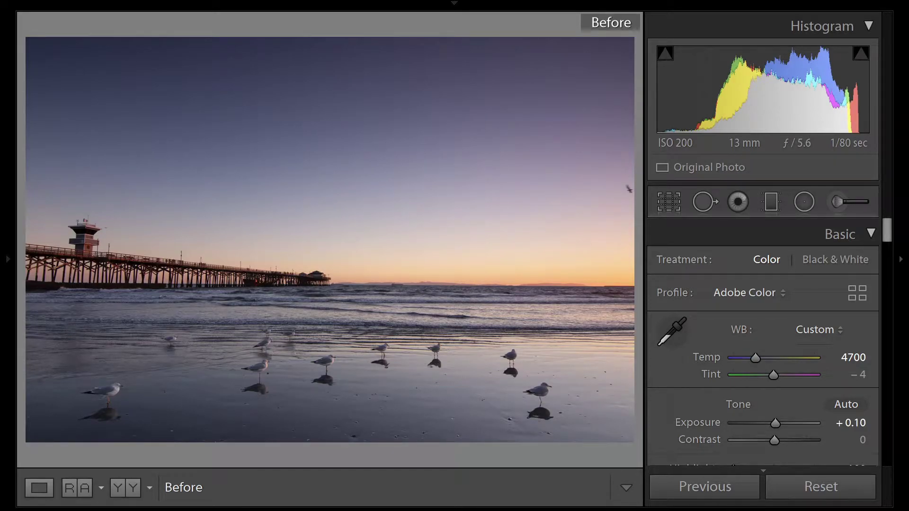
Turn off the Before preview so the unedited pier sunset photo shows as it currently is
{"action": "key", "text": "backslash"}
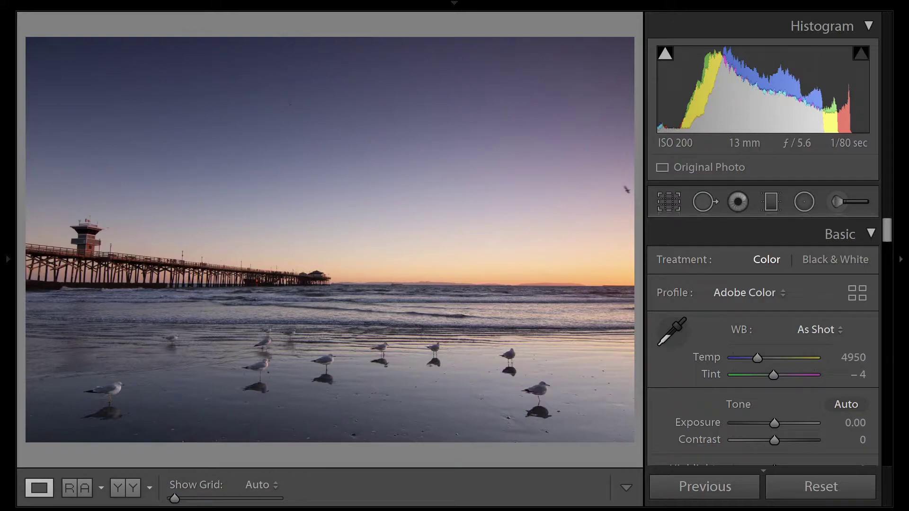
With Constrain Crop on, rotate the photo to −0.3 in Transform to level the horizon
{"action": "scroll", "coordinate": [766, 303], "scroll_direction": "down", "scroll_amount": 15}
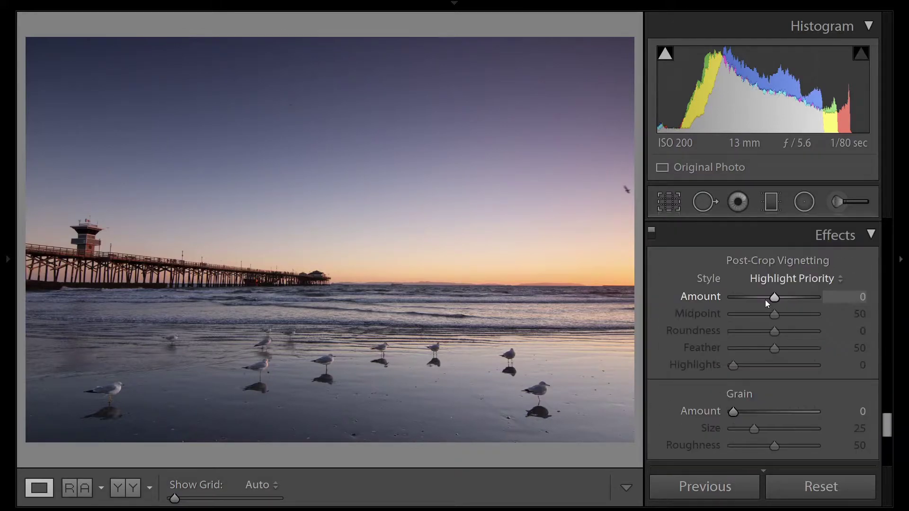
{"action": "scroll", "coordinate": [764, 300], "scroll_direction": "down", "scroll_amount": 5}
{"action": "scroll", "coordinate": [804, 308], "scroll_direction": "up", "scroll_amount": 2}
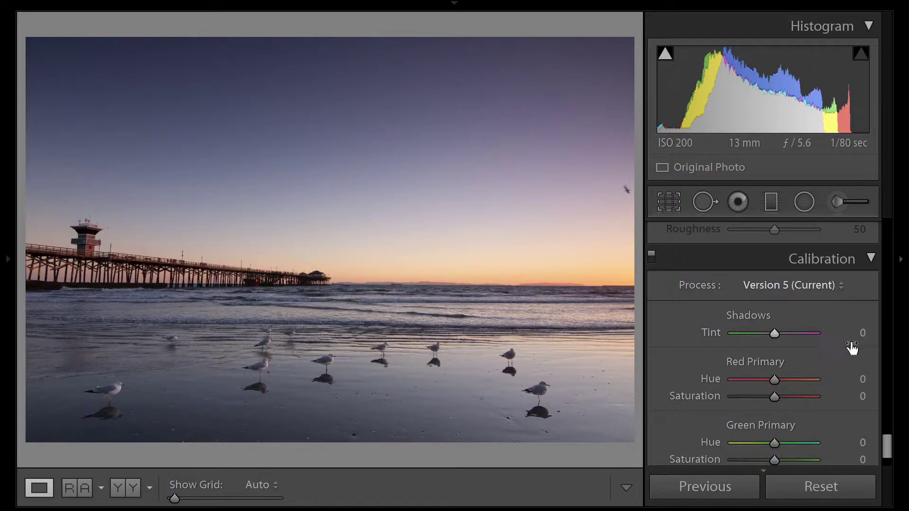
{"action": "scroll", "coordinate": [851, 350], "scroll_direction": "up", "scroll_amount": 5}
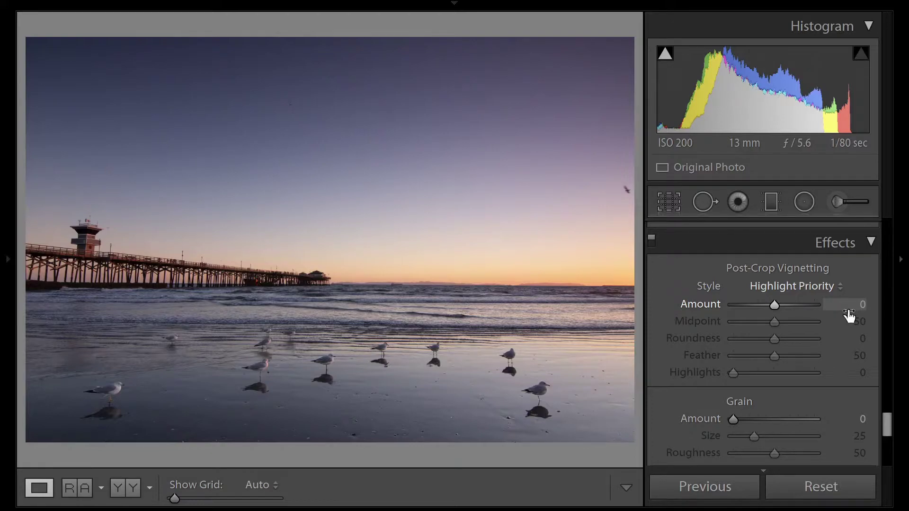
{"action": "scroll", "coordinate": [849, 315], "scroll_direction": "up", "scroll_amount": 4}
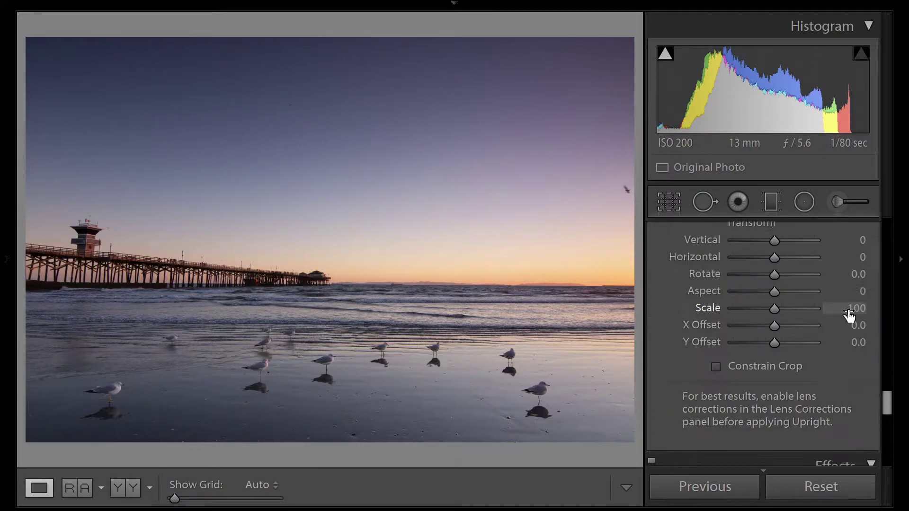
{"action": "scroll", "coordinate": [849, 315], "scroll_direction": "up", "scroll_amount": 2}
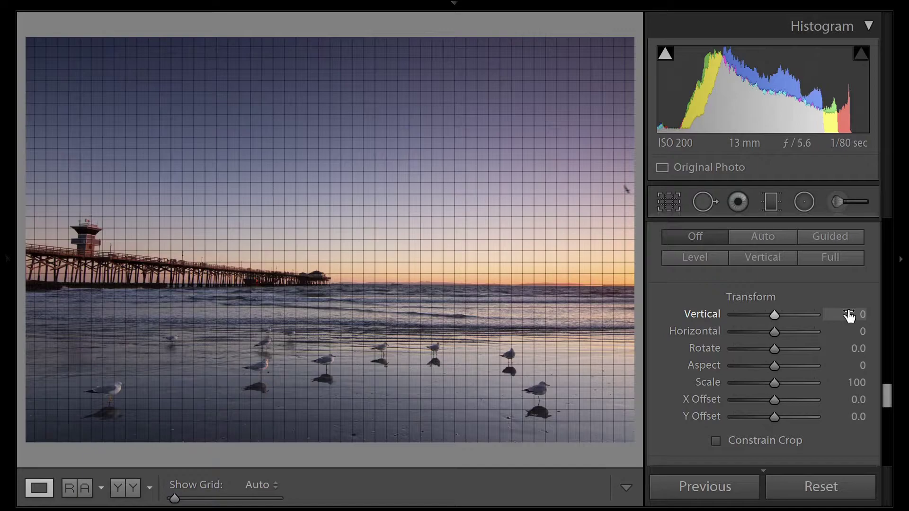
{"action": "left_click", "coordinate": [758, 442]}
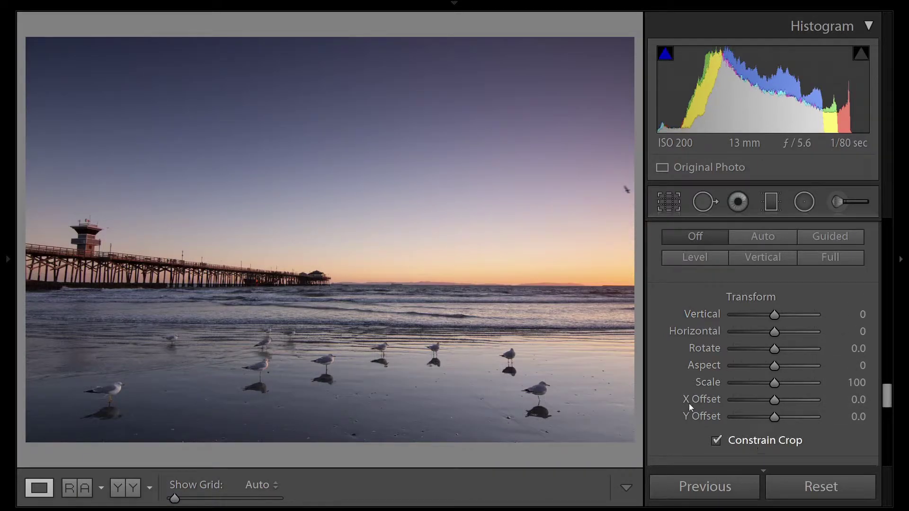
{"action": "left_click", "coordinate": [475, 283]}
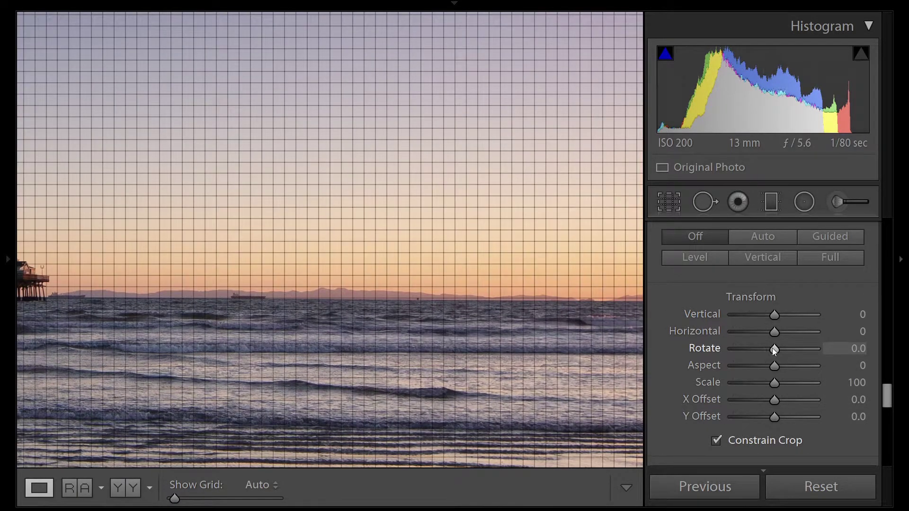
{"action": "left_click_drag", "start_coordinate": [773, 349], "coordinate": [772, 349]}
{"action": "left_click", "coordinate": [523, 329]}
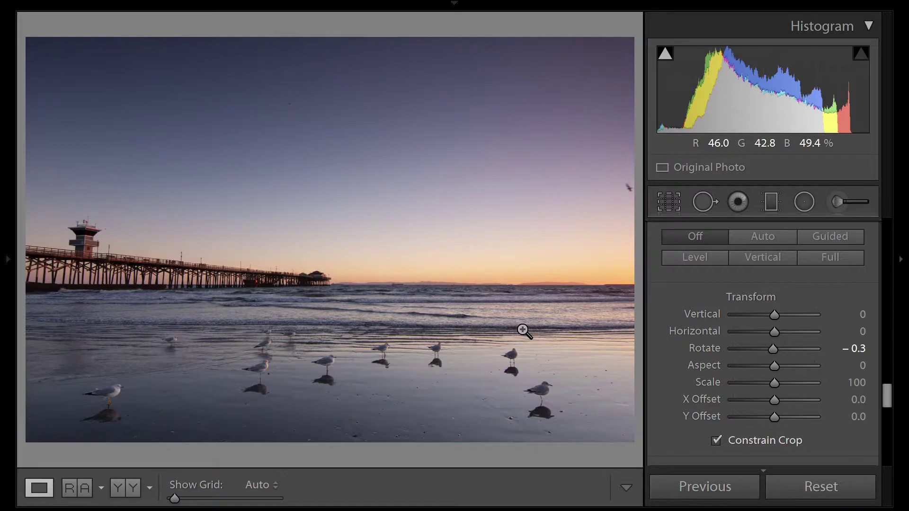
{"action": "scroll", "coordinate": [762, 357], "scroll_direction": "up", "scroll_amount": 8}
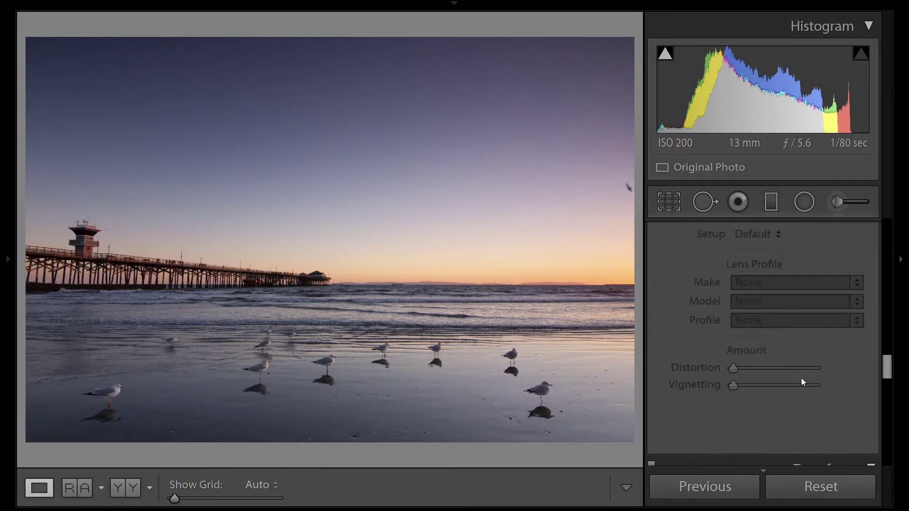
Enable Remove Chromatic Aberration and the Tokina AT-X 116 PRO lens profile correction
{"action": "scroll", "coordinate": [802, 382], "scroll_direction": "up", "scroll_amount": 2}
{"action": "left_click", "coordinate": [718, 273]}
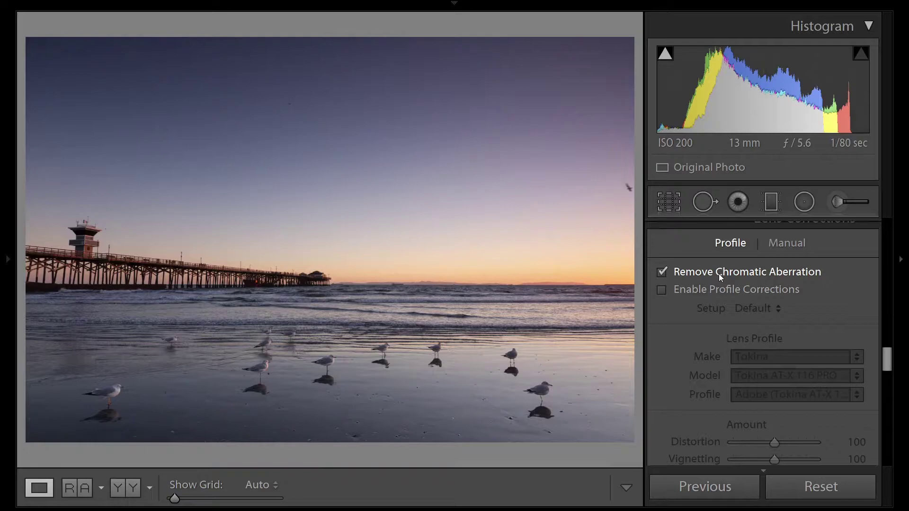
{"action": "left_click", "coordinate": [719, 293]}
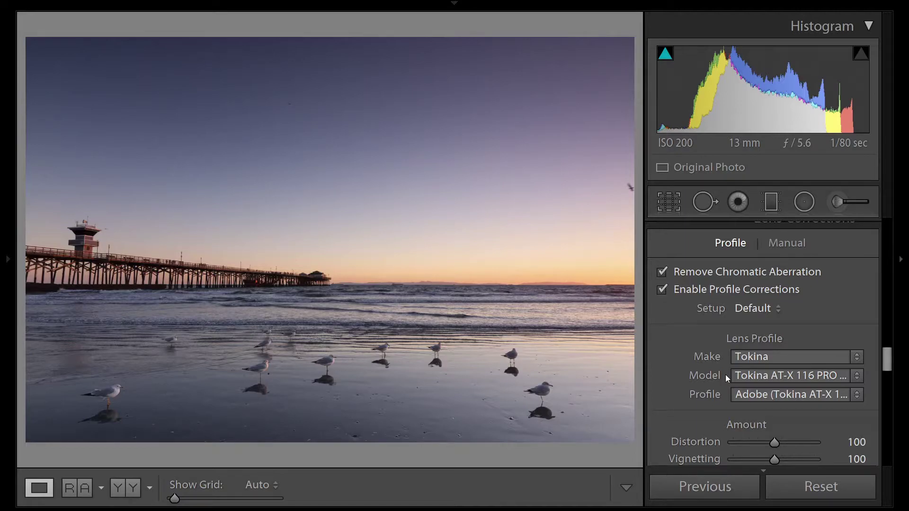
Set Sharpening Amount to 100 and Masking to 45, checking the mask preview
{"action": "scroll", "coordinate": [783, 379], "scroll_direction": "up", "scroll_amount": 6}
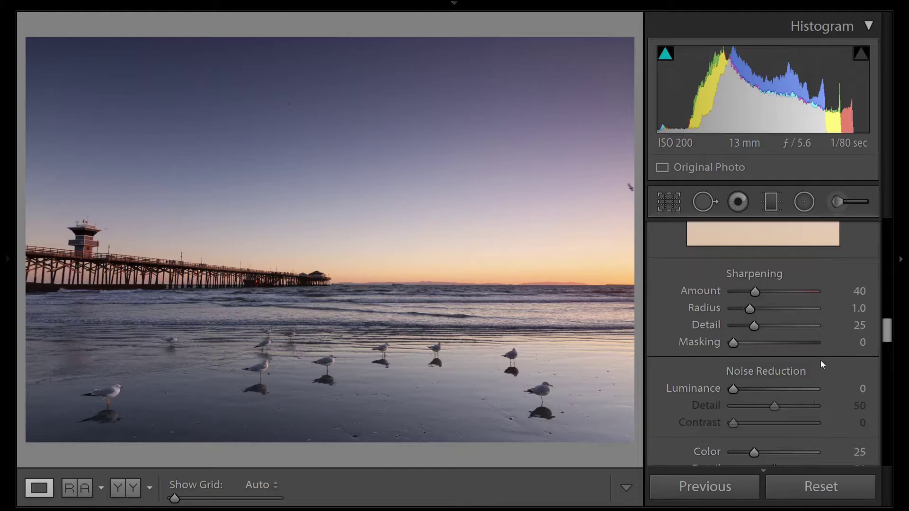
{"action": "left_click", "coordinate": [844, 290]}
{"action": "type", "text": "100"}
{"action": "key", "text": "Return"}
{"action": "key", "text": "alt"}
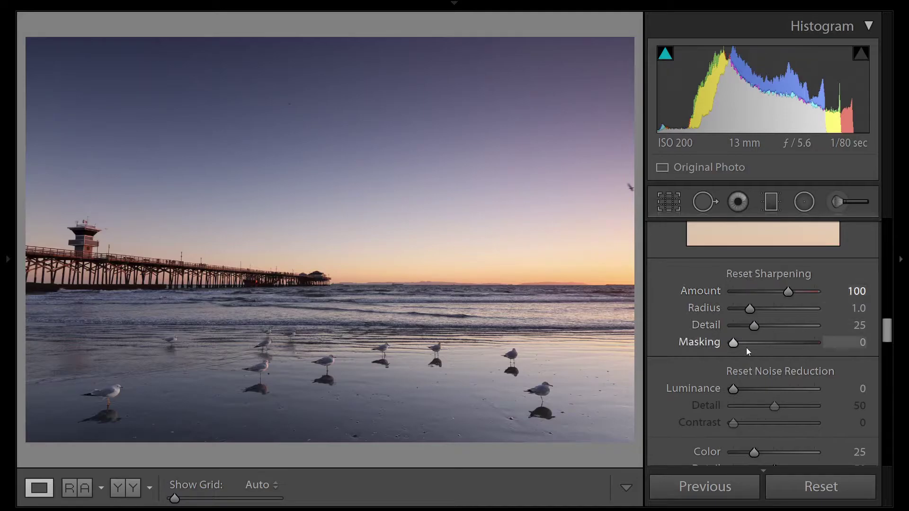
{"action": "left_click_drag", "start_coordinate": [731, 344], "coordinate": [732, 345]}
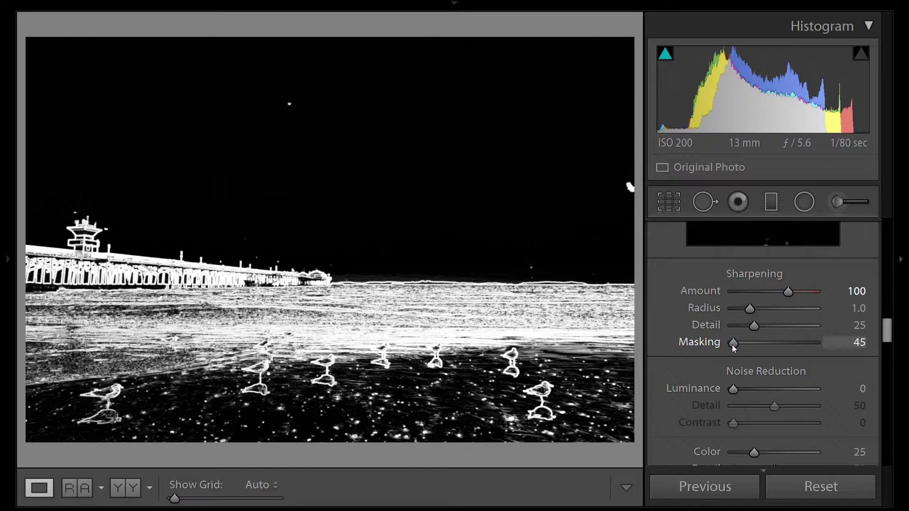
{"action": "left_click_drag", "start_coordinate": [732, 344], "coordinate": [731, 345]}
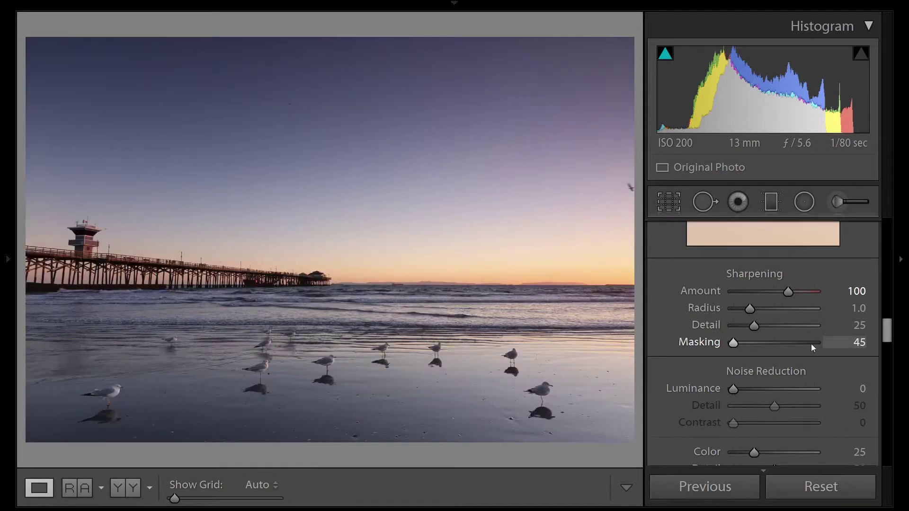
Cool the white balance Temp to 4700 in the Basic panel
{"action": "scroll", "coordinate": [873, 295], "scroll_direction": "up", "scroll_amount": 3}
{"action": "scroll", "coordinate": [874, 294], "scroll_direction": "up", "scroll_amount": 10}
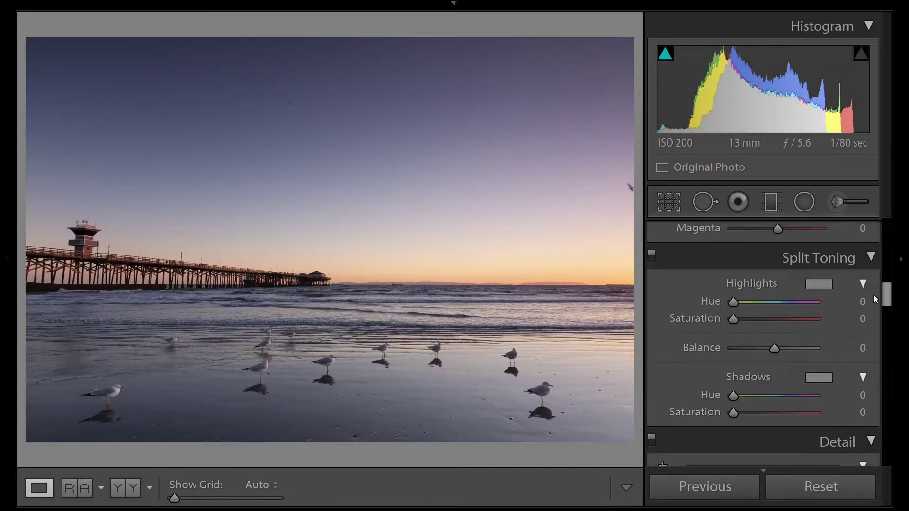
{"action": "scroll", "coordinate": [854, 410], "scroll_direction": "up", "scroll_amount": 10}
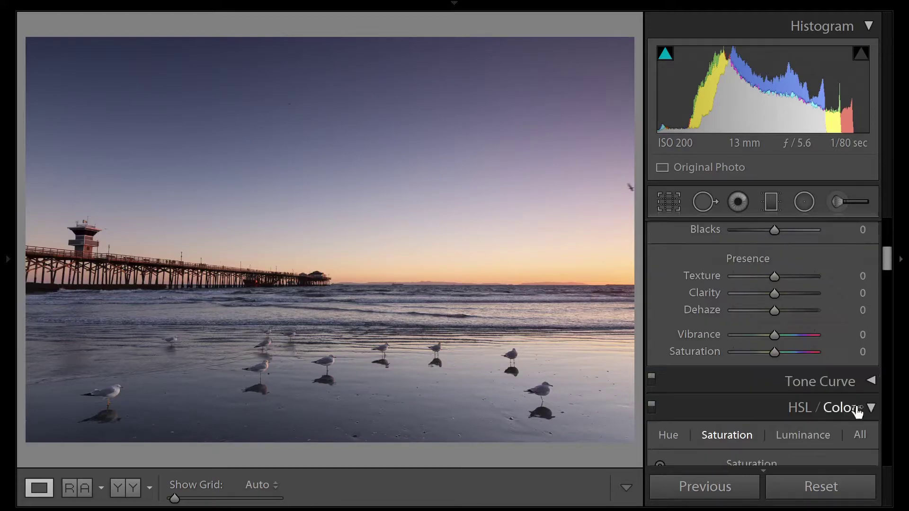
{"action": "scroll", "coordinate": [854, 408], "scroll_direction": "up", "scroll_amount": 3}
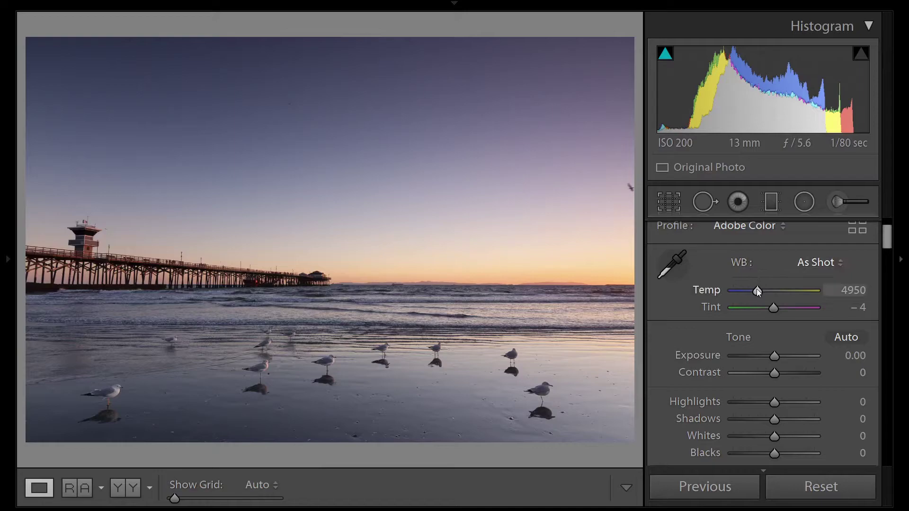
{"action": "key", "text": "Down"}
{"action": "key", "text": "Down"}
{"action": "key", "text": "Down"}
{"action": "key", "text": "Down"}
{"action": "key", "text": "Down"}
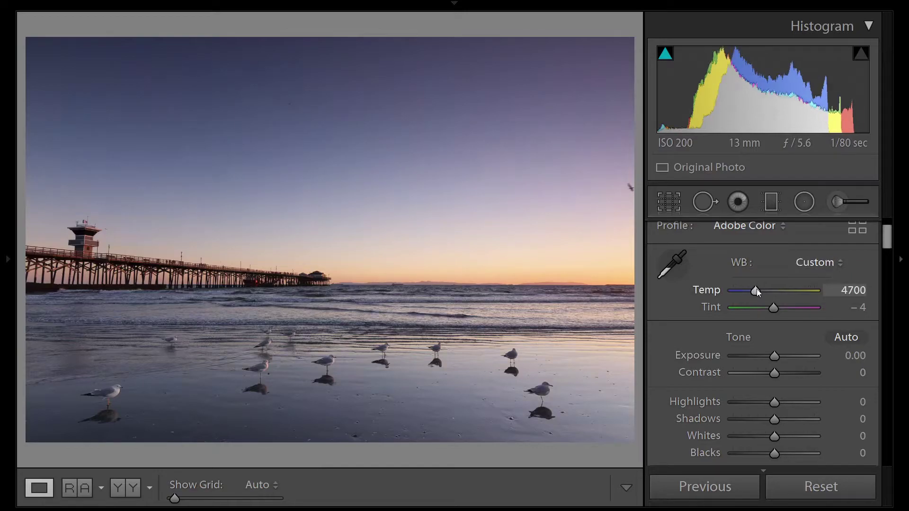
Set Highlights −100, Shadows +100, Exposure +0.10 and Whites +30
{"action": "scroll", "coordinate": [825, 309], "scroll_direction": "down", "scroll_amount": 3}
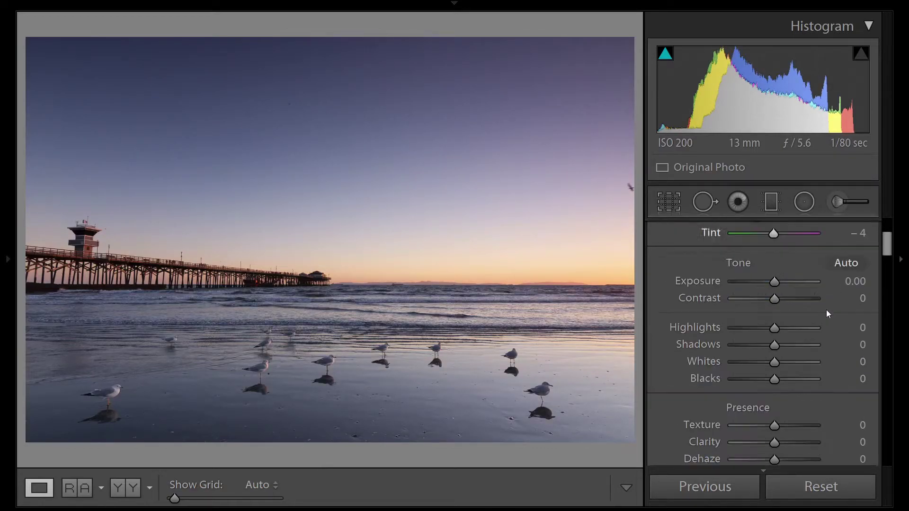
{"action": "left_click_drag", "start_coordinate": [773, 327], "coordinate": [720, 328]}
{"action": "left_click_drag", "start_coordinate": [774, 345], "coordinate": [827, 350]}
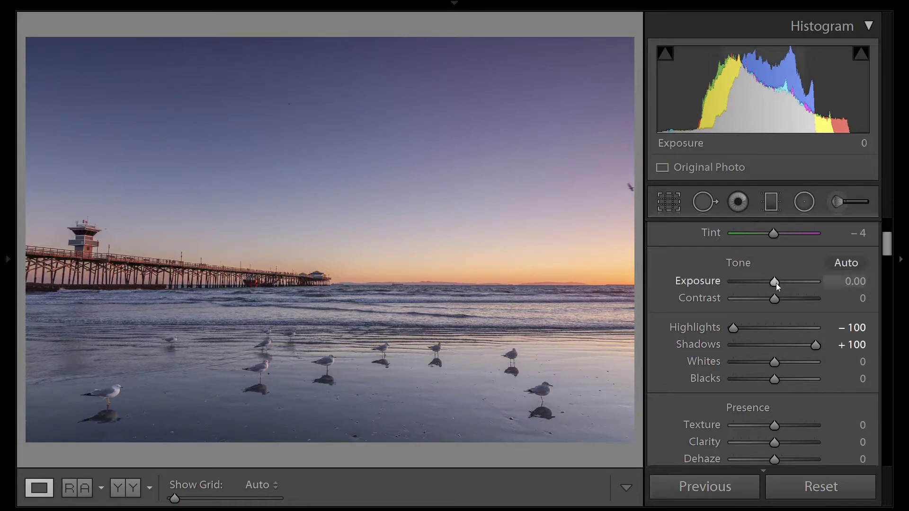
{"action": "key", "text": "Up"}
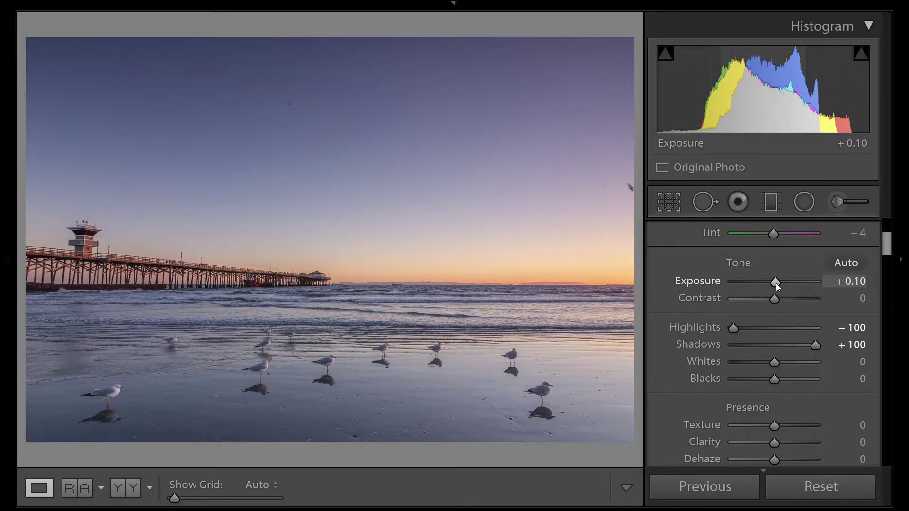
{"action": "key", "text": "Up"}
{"action": "key", "text": "Up"}
{"action": "key", "text": "Up"}
{"action": "key", "text": "Up"}
{"action": "key", "text": "Up"}
{"action": "key", "text": "Up"}
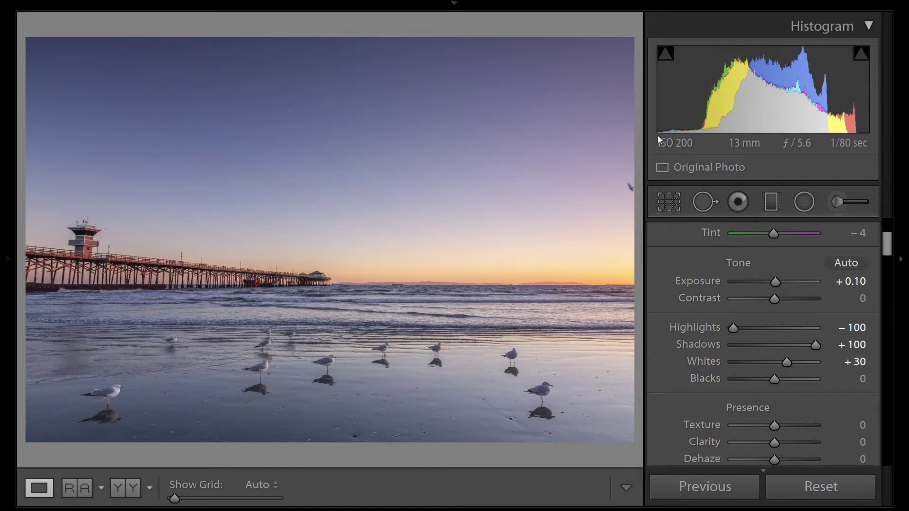
In HSL Luminance, set Blue and Purple to −15 and Orange and Yellow to −5
{"action": "scroll", "coordinate": [802, 256], "scroll_direction": "down", "scroll_amount": 3}
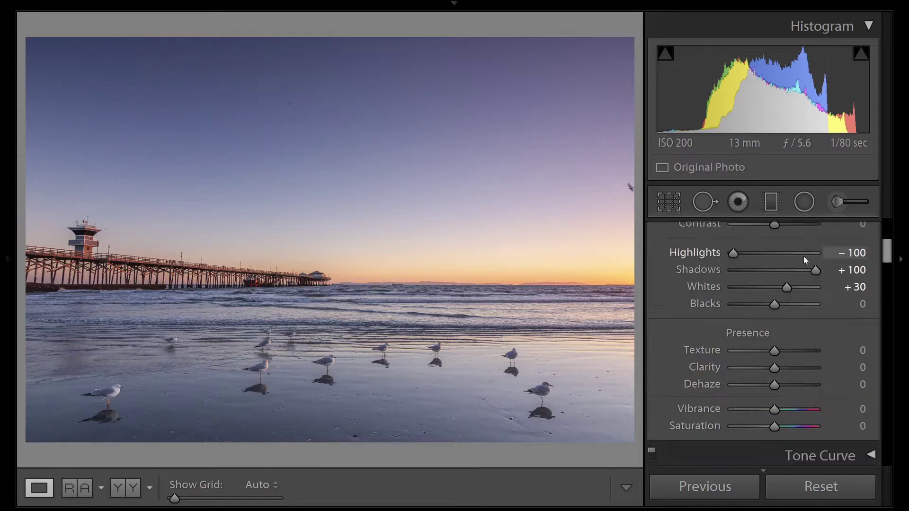
{"action": "scroll", "coordinate": [811, 255], "scroll_direction": "down", "scroll_amount": 8}
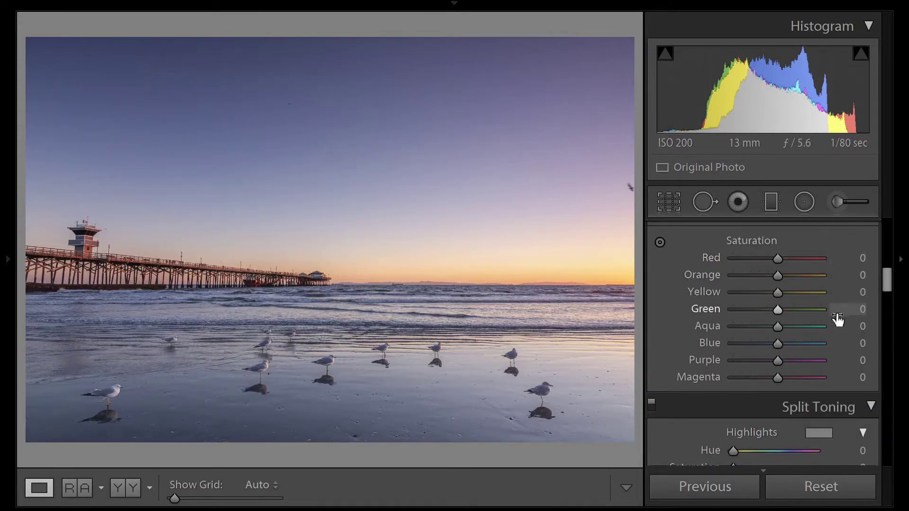
{"action": "scroll", "coordinate": [836, 318], "scroll_direction": "up", "scroll_amount": 2}
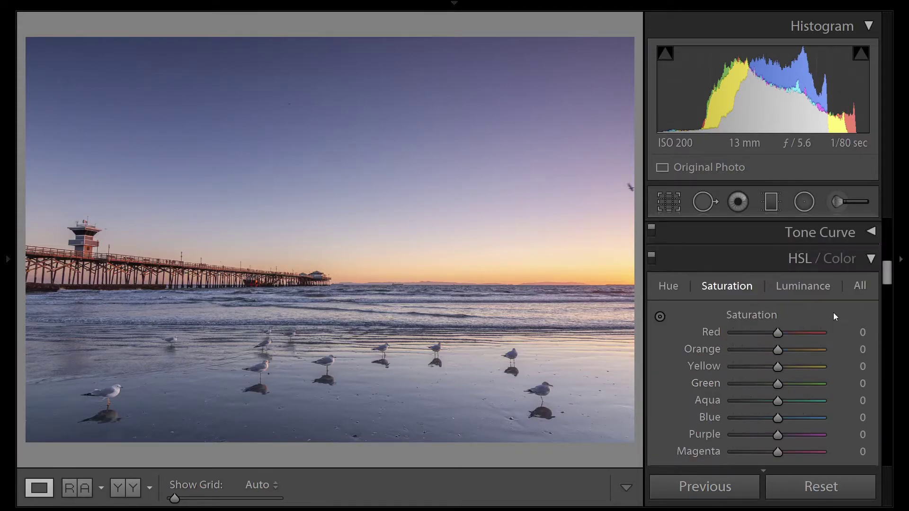
{"action": "left_click", "coordinate": [811, 288]}
{"action": "left_click_drag", "start_coordinate": [881, 273], "coordinate": [885, 277]}
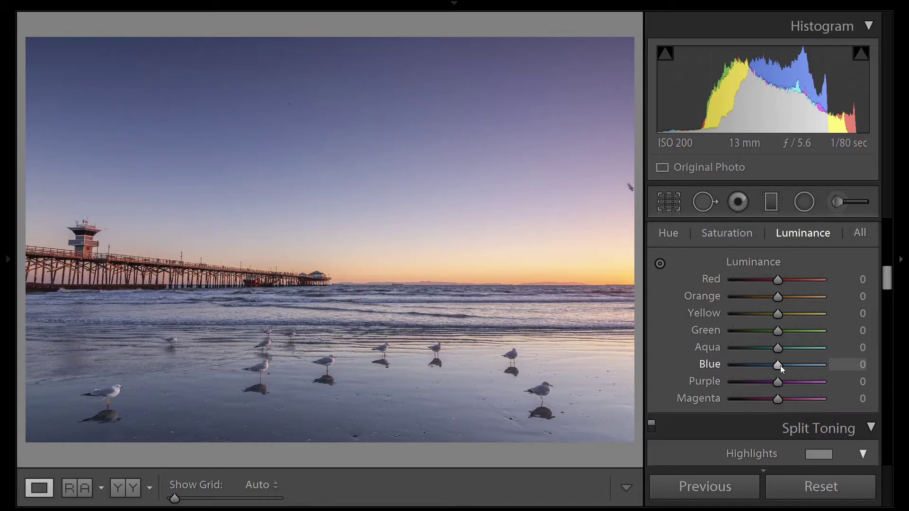
{"action": "key", "text": "Down"}
{"action": "key", "text": "Down"}
{"action": "key", "text": "Down"}
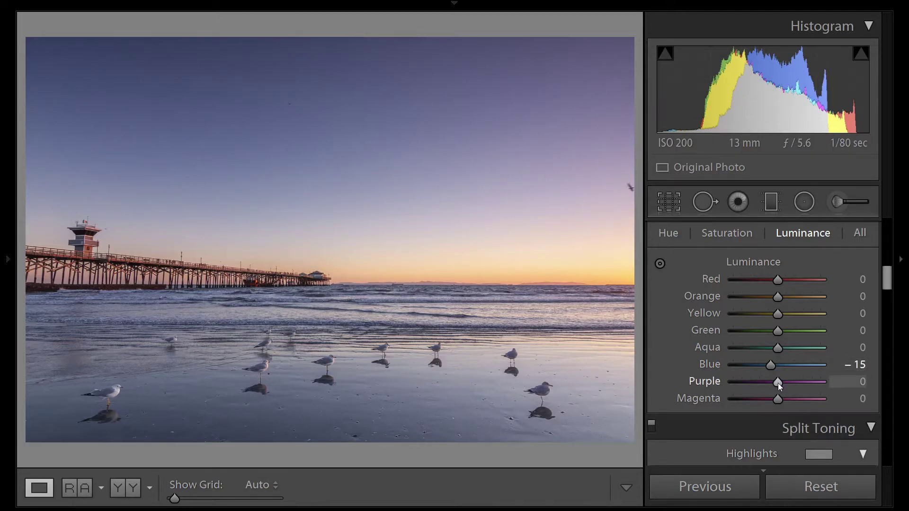
{"action": "key", "text": "Down"}
{"action": "key", "text": "Down"}
{"action": "key", "text": "Down"}
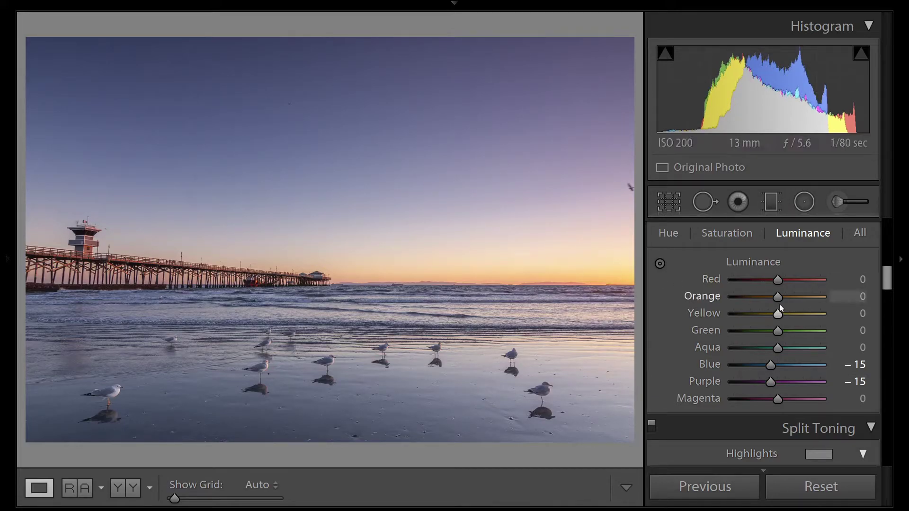
{"action": "key", "text": "Down"}
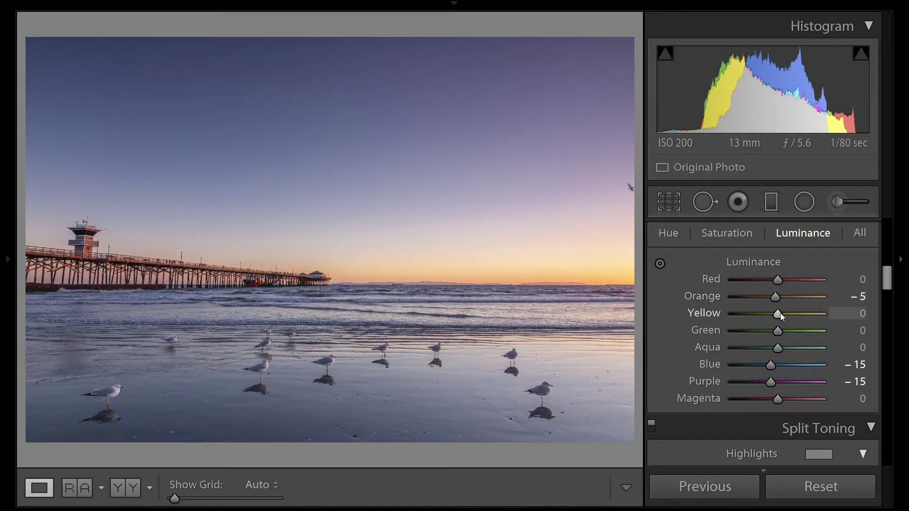
{"action": "key", "text": "Down"}
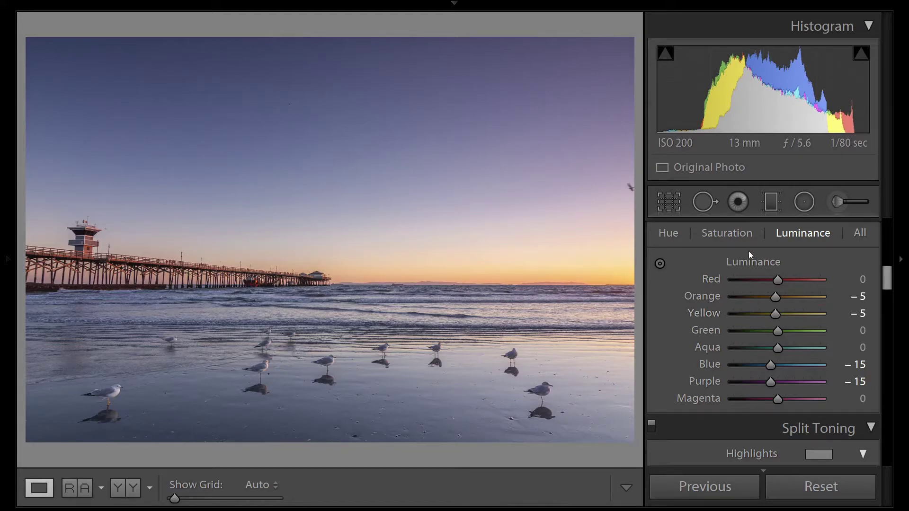
Set HSL Saturation to +10 for Orange, Yellow, Blue and Magenta, and Purple to +15
{"action": "left_click", "coordinate": [735, 229]}
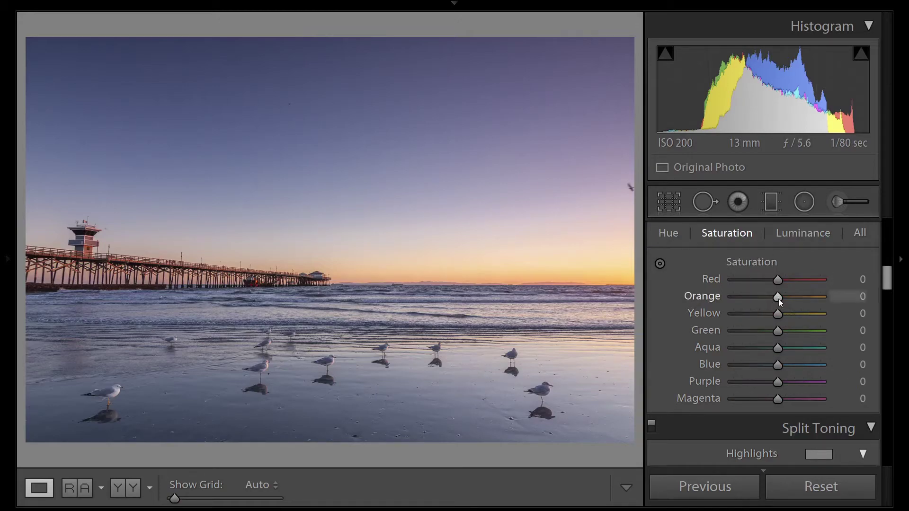
{"action": "key", "text": "Up"}
{"action": "key", "text": "Up"}
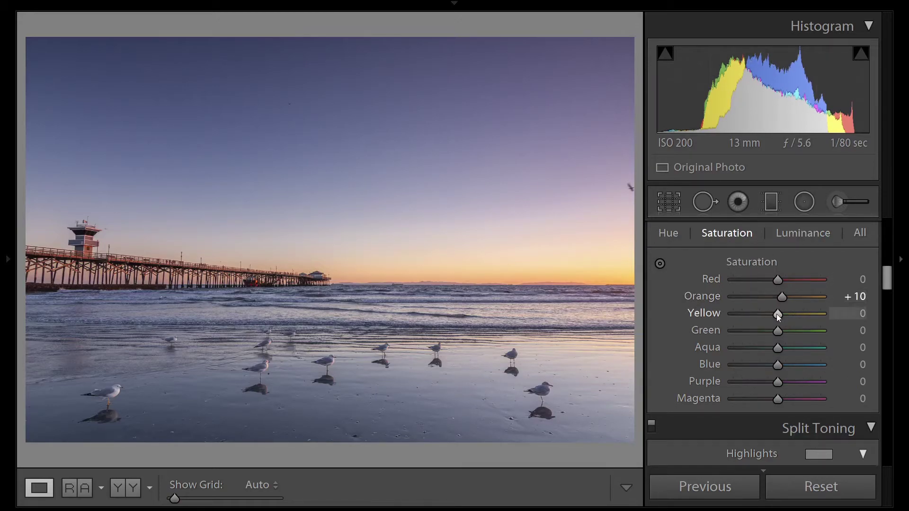
{"action": "key", "text": "Up"}
{"action": "key", "text": "Up"}
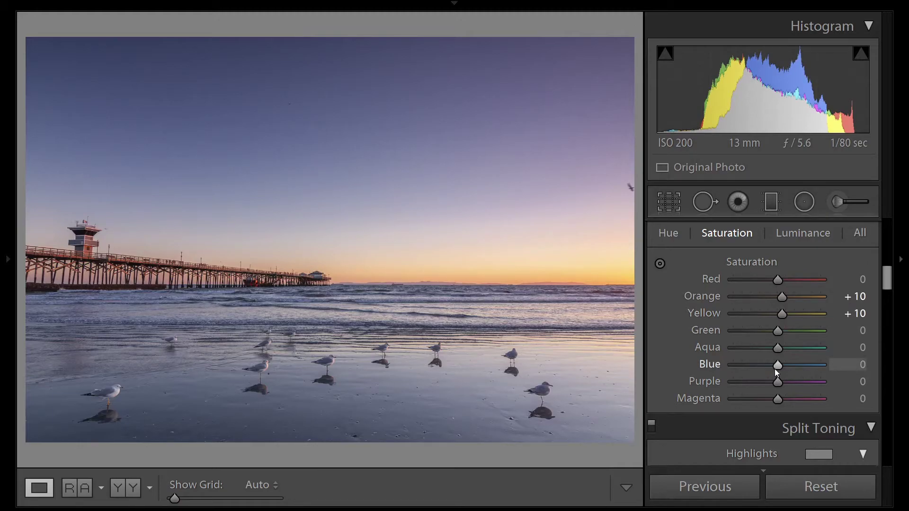
{"action": "key", "text": "Up"}
{"action": "key", "text": "Up"}
{"action": "key", "text": "Up"}
{"action": "key", "text": "Up"}
{"action": "key", "text": "Up"}
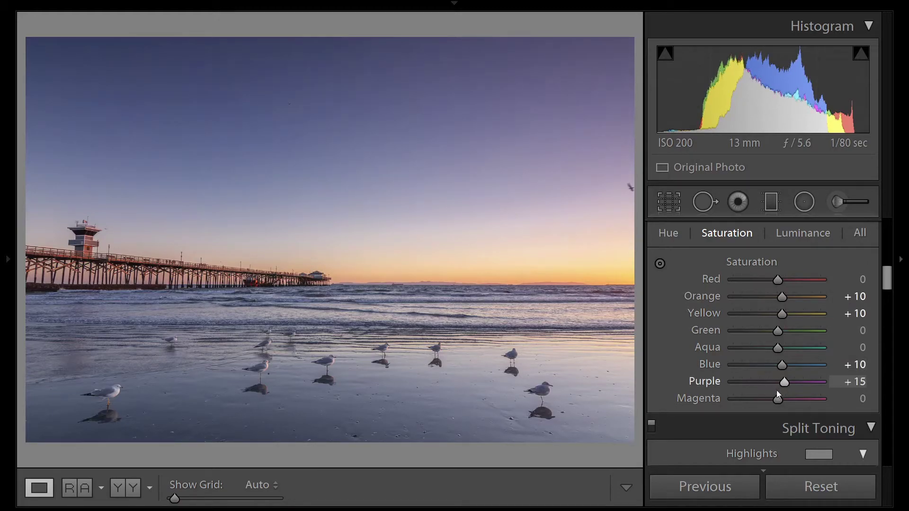
{"action": "scroll", "coordinate": [776, 390], "scroll_direction": "down", "scroll_amount": 3}
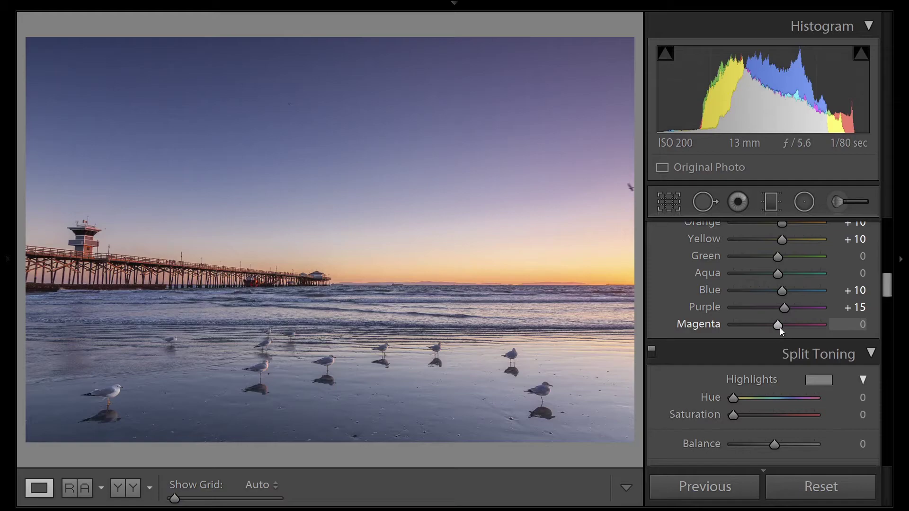
{"action": "key", "text": "Up"}
{"action": "key", "text": "Up"}
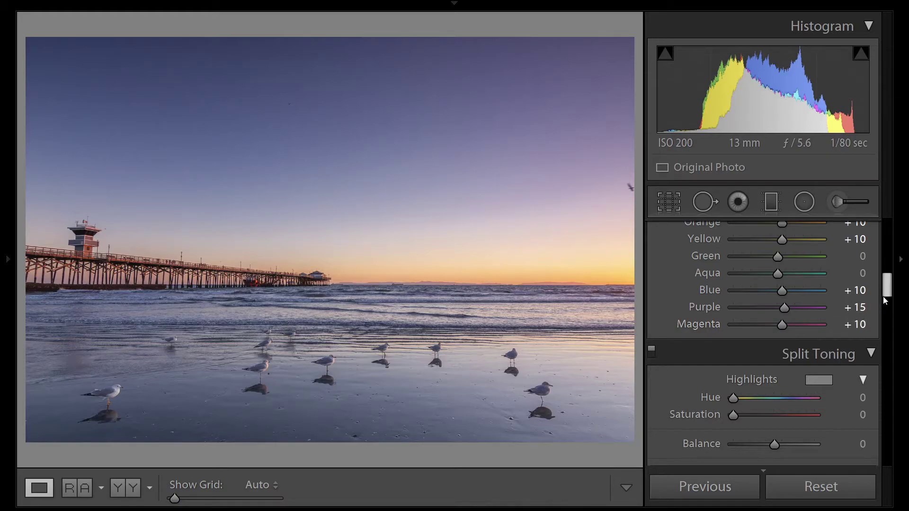
{"action": "scroll", "coordinate": [884, 299], "scroll_direction": "up", "scroll_amount": 3}
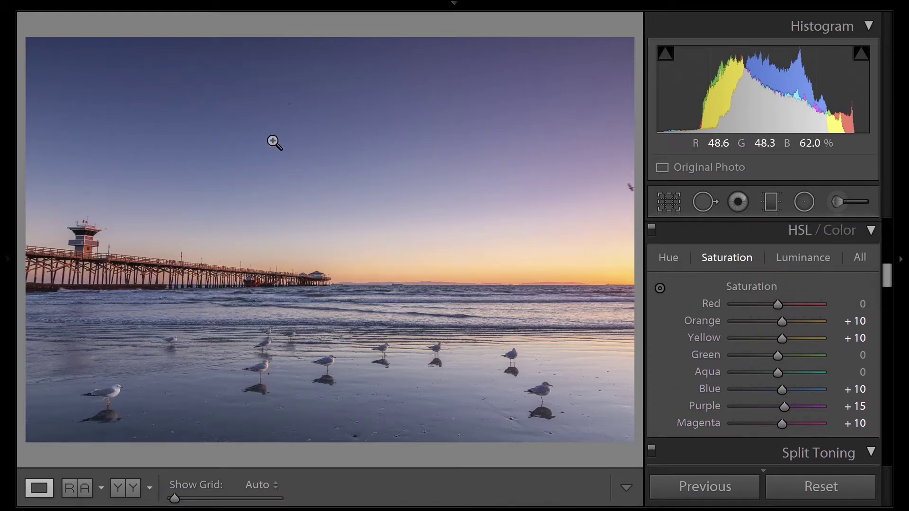
Set the Blue slider in HSL Hue to −5
{"action": "left_click", "coordinate": [674, 260]}
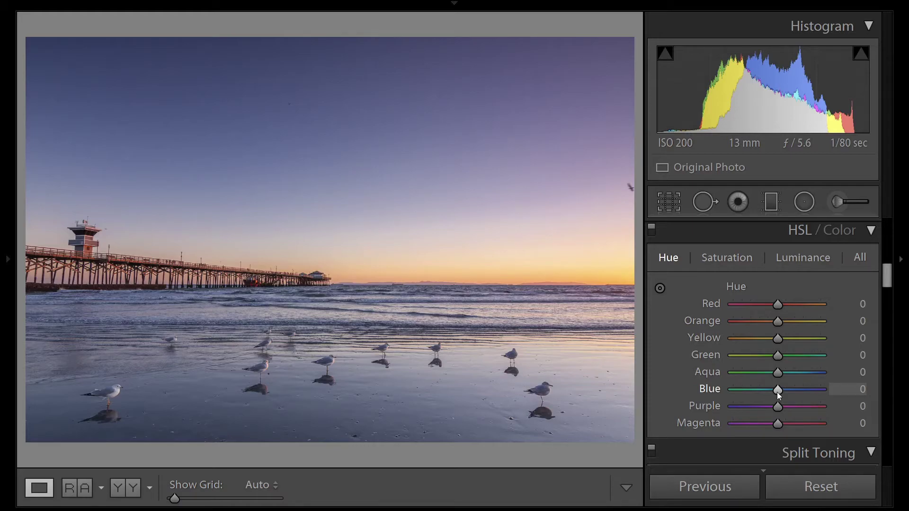
{"action": "scroll", "coordinate": [778, 395], "scroll_direction": "up", "scroll_amount": 8}
{"action": "scroll", "coordinate": [776, 392], "scroll_direction": "down", "scroll_amount": 9}
{"action": "scroll", "coordinate": [776, 392], "scroll_direction": "up", "scroll_amount": 1}
{"action": "scroll", "coordinate": [776, 392], "scroll_direction": "down", "scroll_amount": 1}
Lay a graduated filter down across the horizon at Exposure 0.60, then close the tool
{"action": "left_click", "coordinate": [771, 202]}
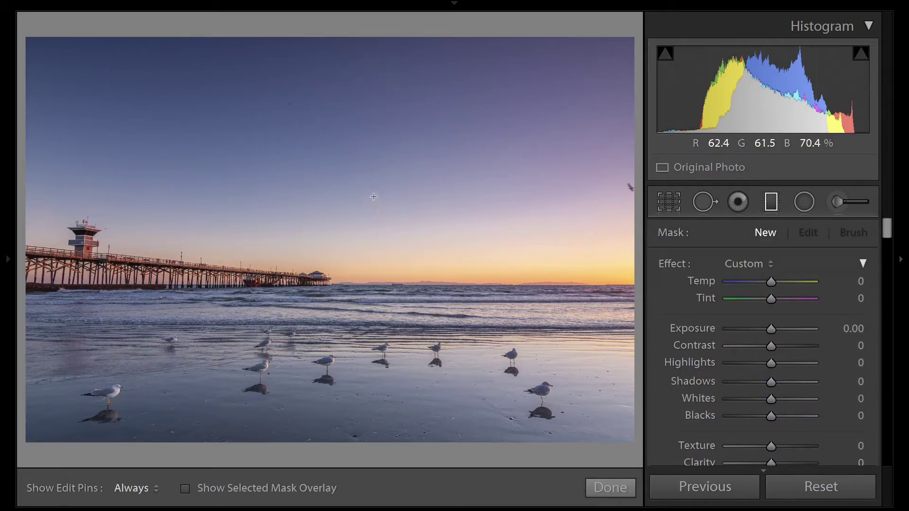
{"action": "left_click_drag", "start_coordinate": [374, 197], "coordinate": [362, 314]}
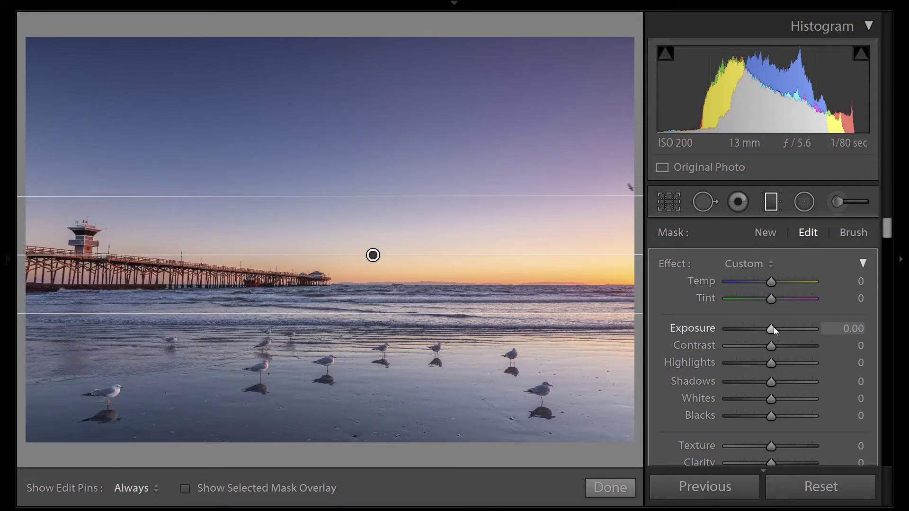
{"action": "scroll", "coordinate": [774, 327], "scroll_direction": "up", "scroll_amount": 5}
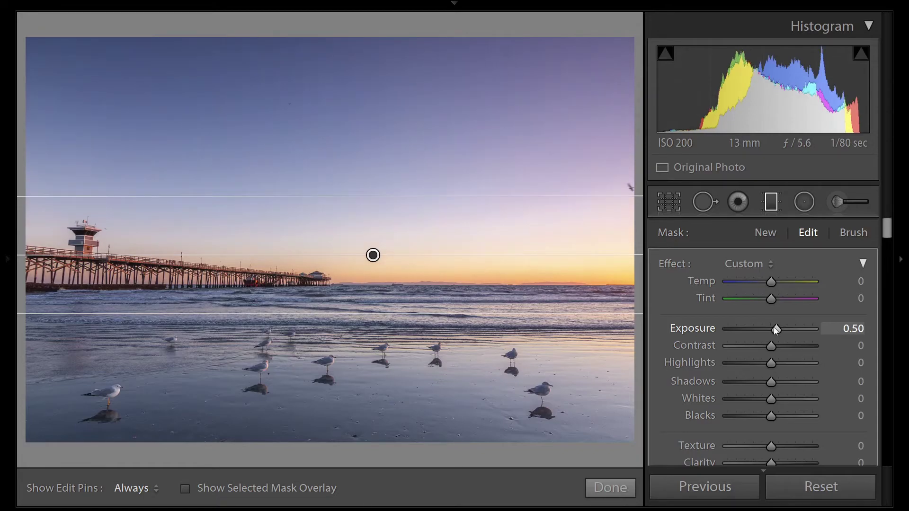
{"action": "scroll", "coordinate": [774, 330], "scroll_direction": "up", "scroll_amount": 1}
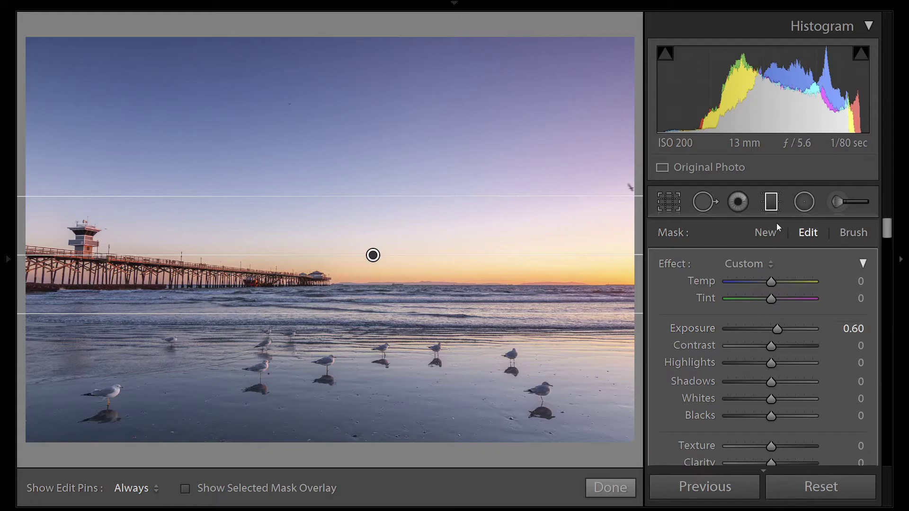
{"action": "left_click", "coordinate": [771, 204]}
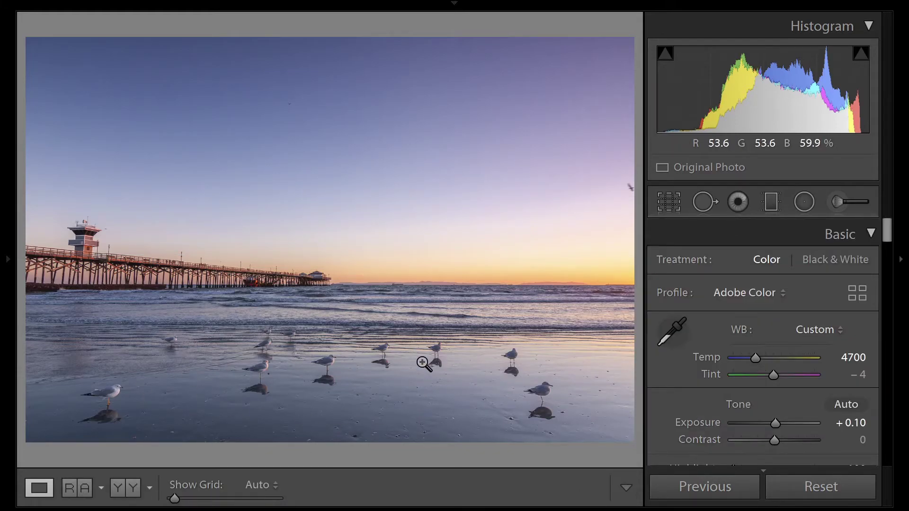
Draw a radial filter ellipse around the birds on the beach and raise its Exposure to 0.70
{"action": "left_click", "coordinate": [804, 202]}
{"action": "left_click_drag", "start_coordinate": [327, 381], "coordinate": [42, 311]}
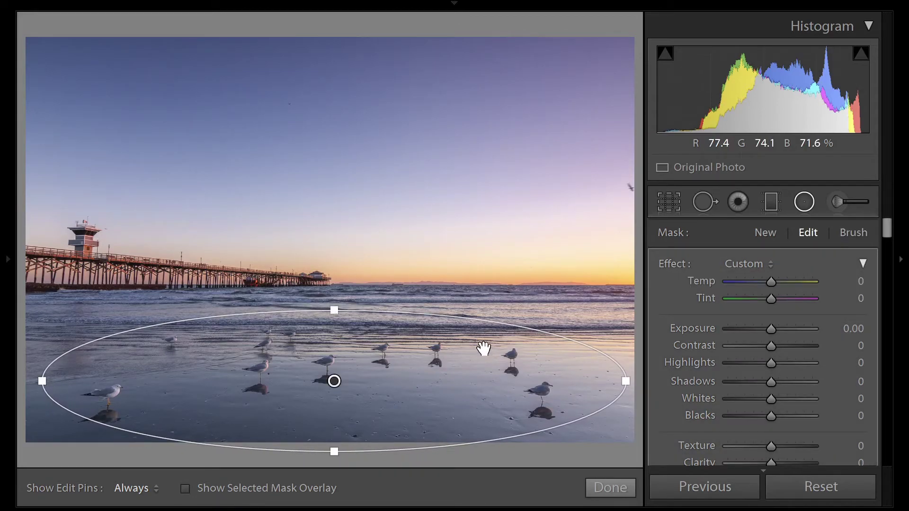
{"action": "key", "text": "Up"}
{"action": "key", "text": "Up"}
{"action": "key", "text": "Up"}
{"action": "key", "text": "Up"}
{"action": "key", "text": "Up"}
{"action": "key", "text": "Up"}
{"action": "key", "text": "Up"}
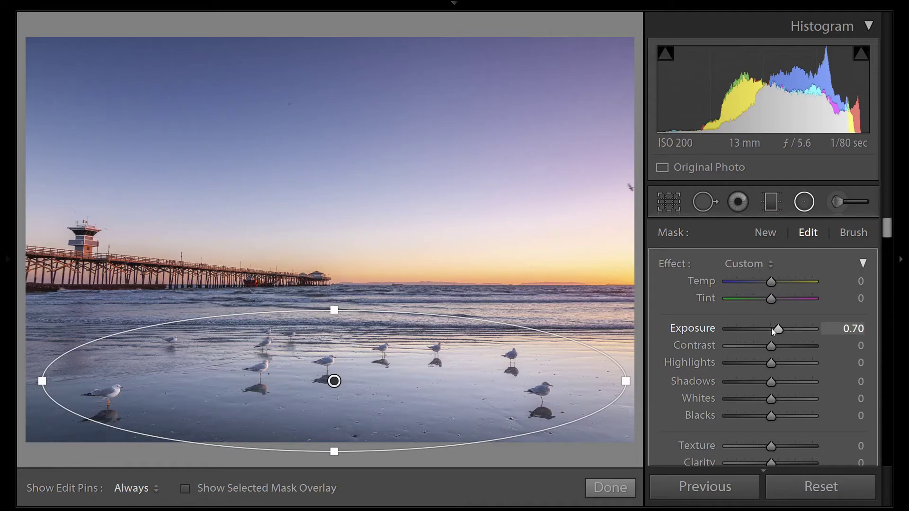
With Visualize Spots on, heal three sky dust specks (right edge, upper sky, above horizon) using a size-75 brush
{"action": "left_click", "coordinate": [692, 206]}
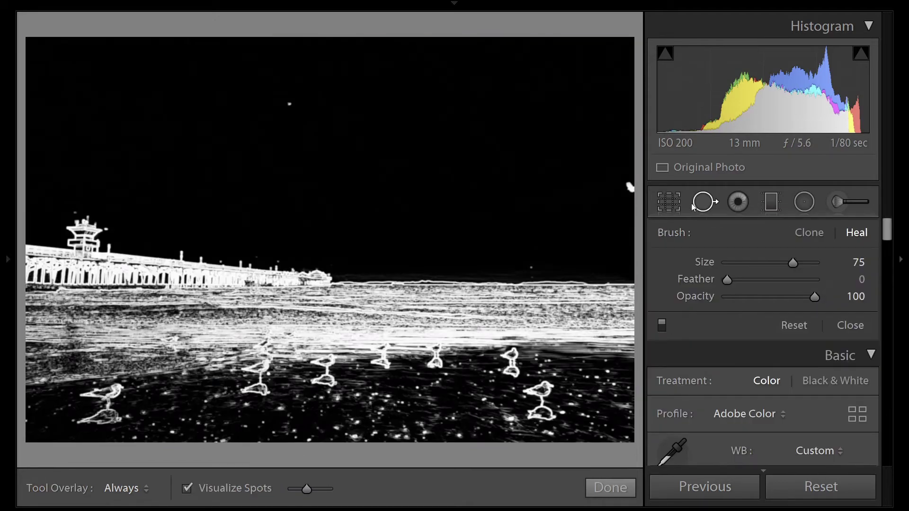
{"action": "scroll", "coordinate": [627, 188], "scroll_direction": "up", "scroll_amount": 1}
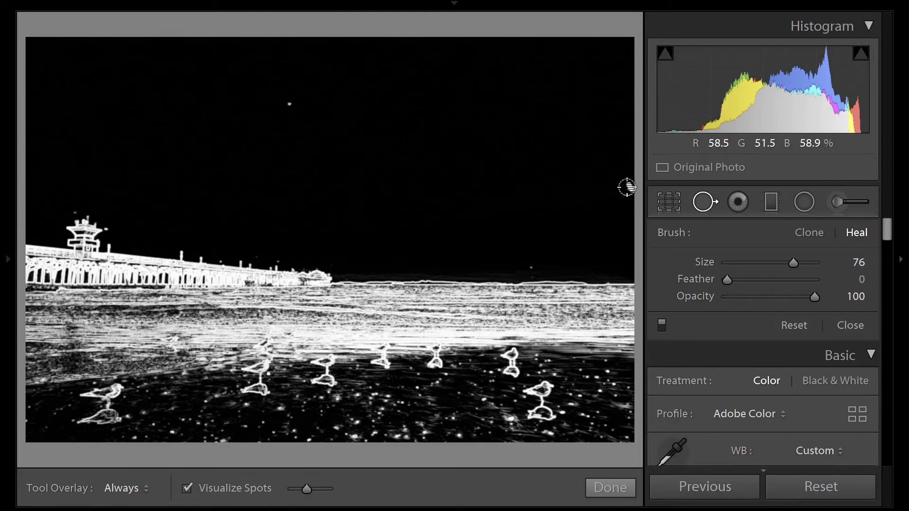
{"action": "left_click", "coordinate": [628, 187]}
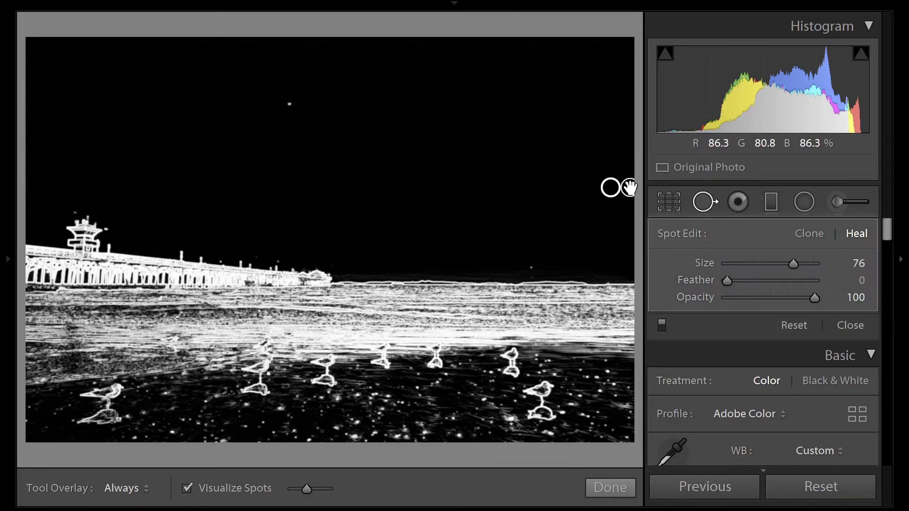
{"action": "key", "text": "Escape"}
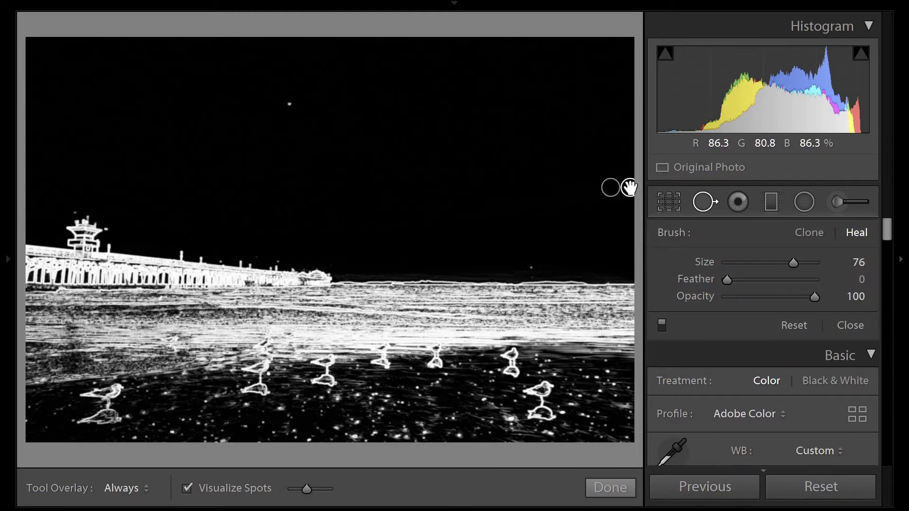
{"action": "scroll", "coordinate": [277, 100], "scroll_direction": "down", "scroll_amount": 1}
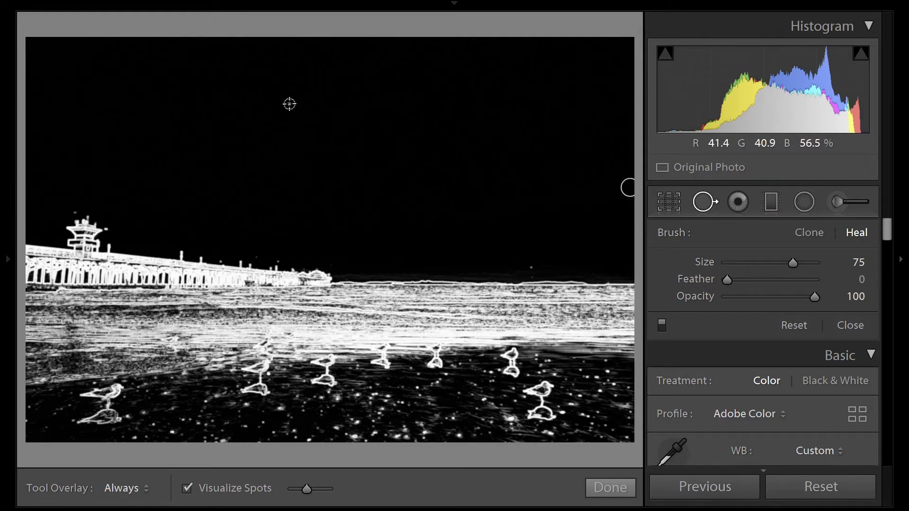
{"action": "left_click", "coordinate": [289, 104]}
{"action": "key", "text": "Escape"}
{"action": "left_click", "coordinate": [531, 267]}
{"action": "key", "text": "Escape"}
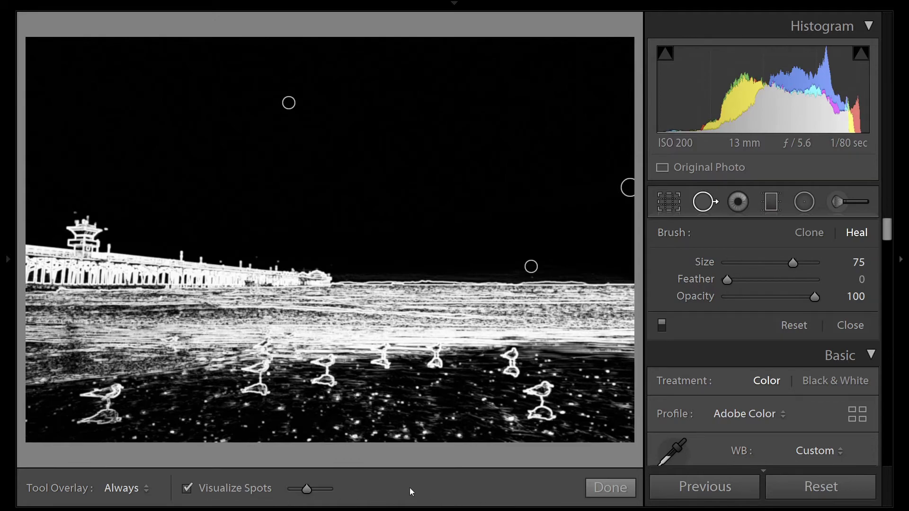
Close Spot Removal and bring up Post-Crop Vignetting, Amount −5 in Highlight Priority style
{"action": "left_click", "coordinate": [704, 203]}
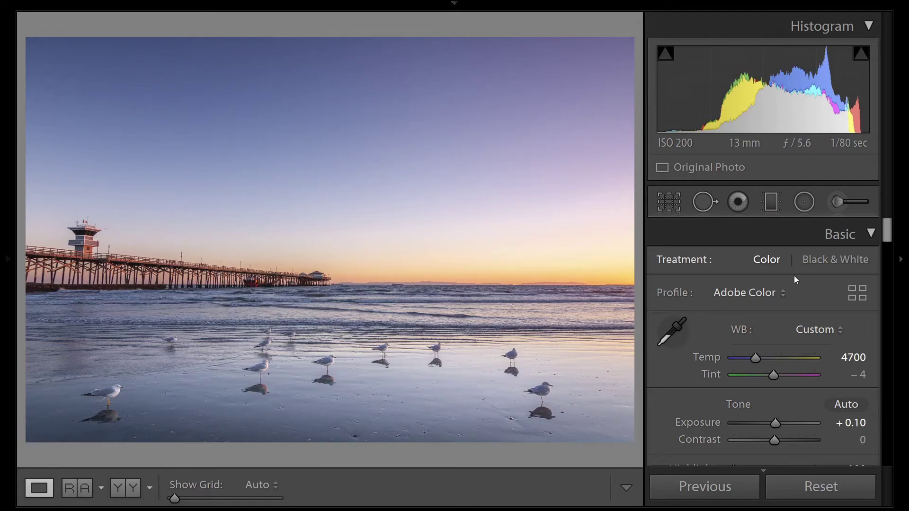
{"action": "scroll", "coordinate": [842, 290], "scroll_direction": "down", "scroll_amount": 10}
{"action": "scroll", "coordinate": [842, 290], "scroll_direction": "down", "scroll_amount": 12}
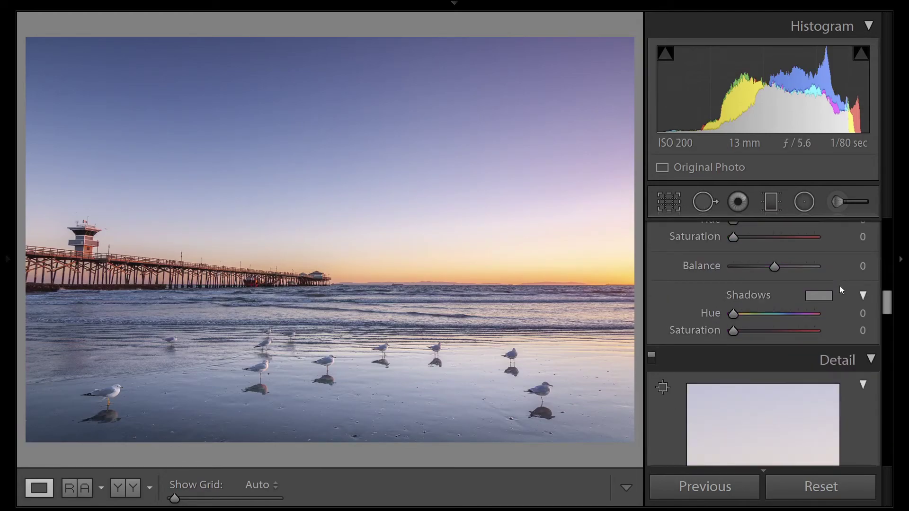
{"action": "scroll", "coordinate": [839, 286], "scroll_direction": "down", "scroll_amount": 8}
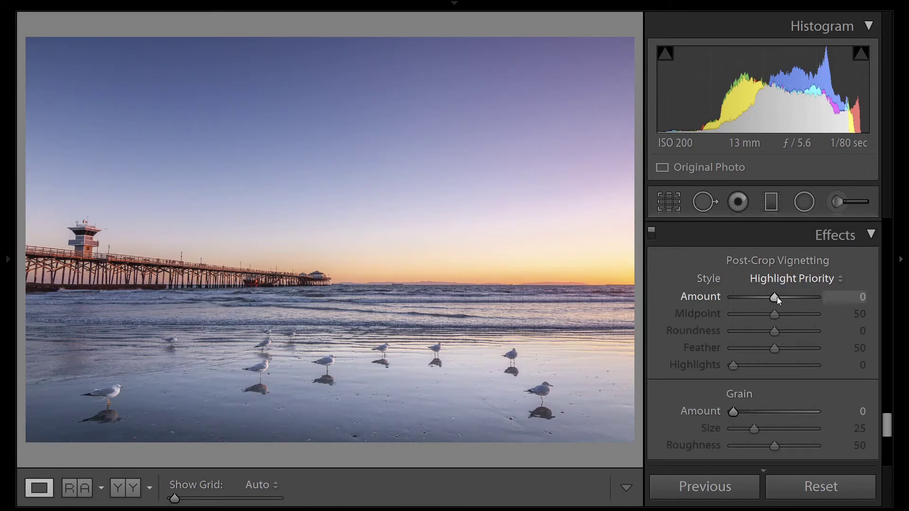
{"action": "scroll", "coordinate": [776, 297], "scroll_direction": "down", "scroll_amount": 1}
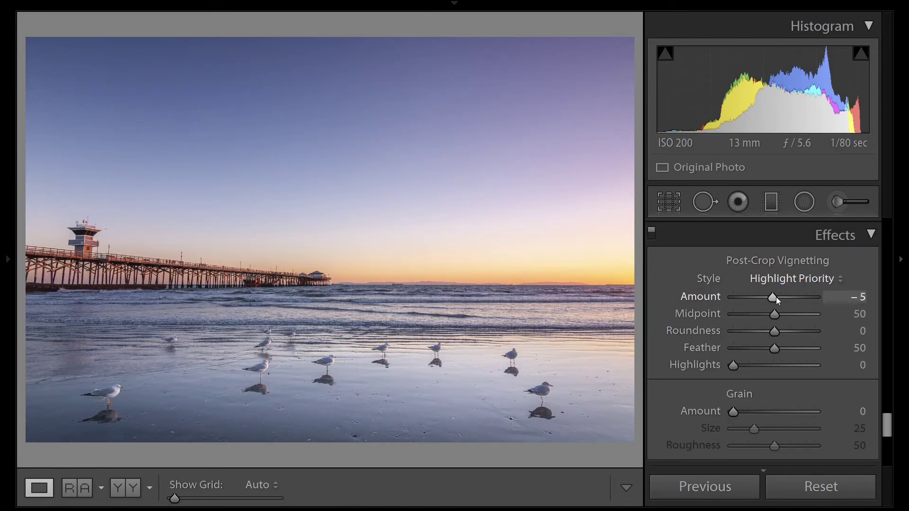